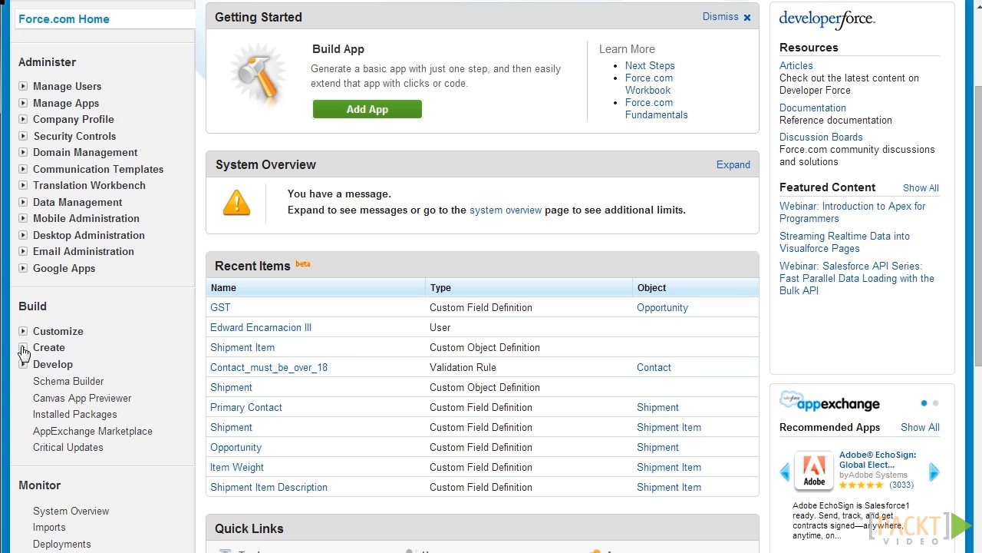
Go to Customize > Opportunities > Sales Processes and begin a new sales process from --Master--.
left_click(24, 331)
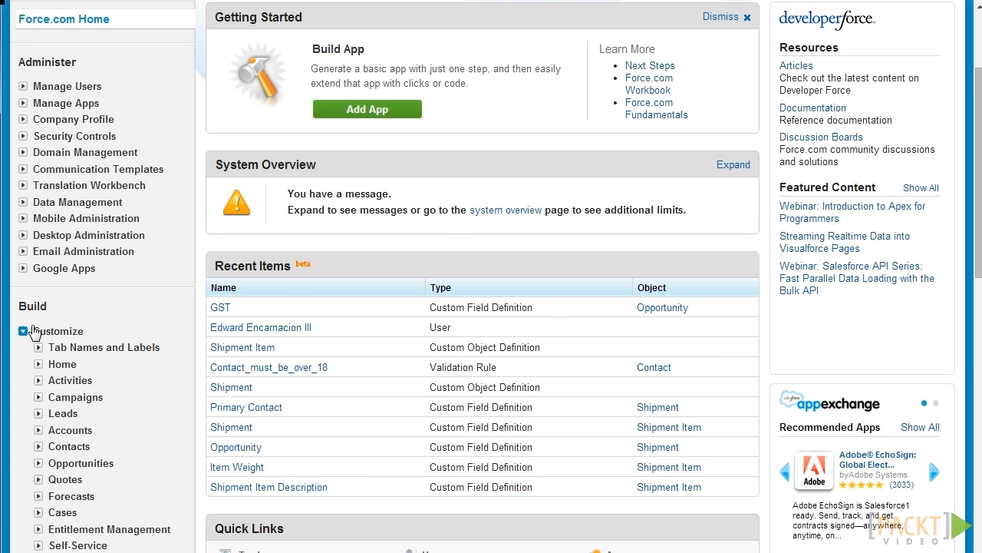
scroll(34, 373, "down", 2)
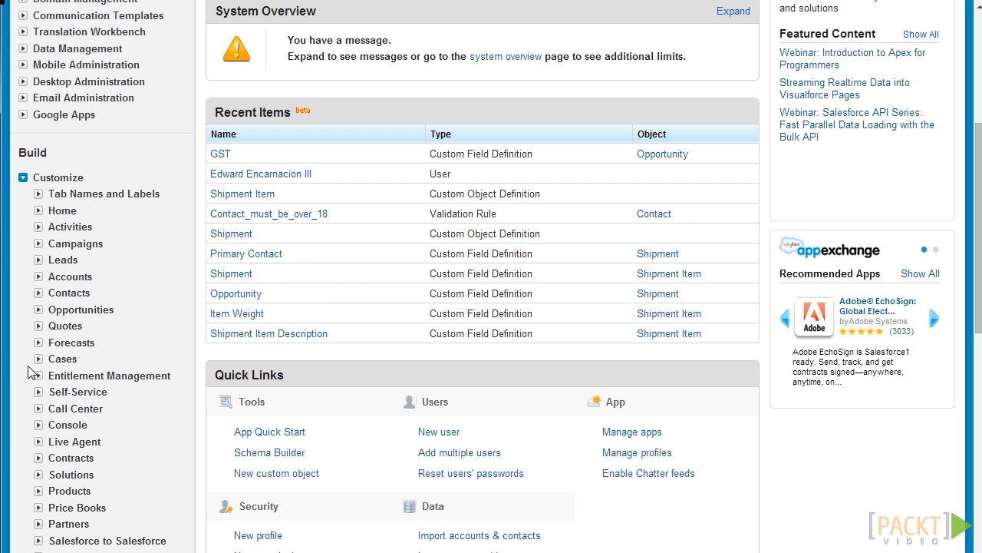
left_click(38, 309)
scroll(96, 293, "down", 1)
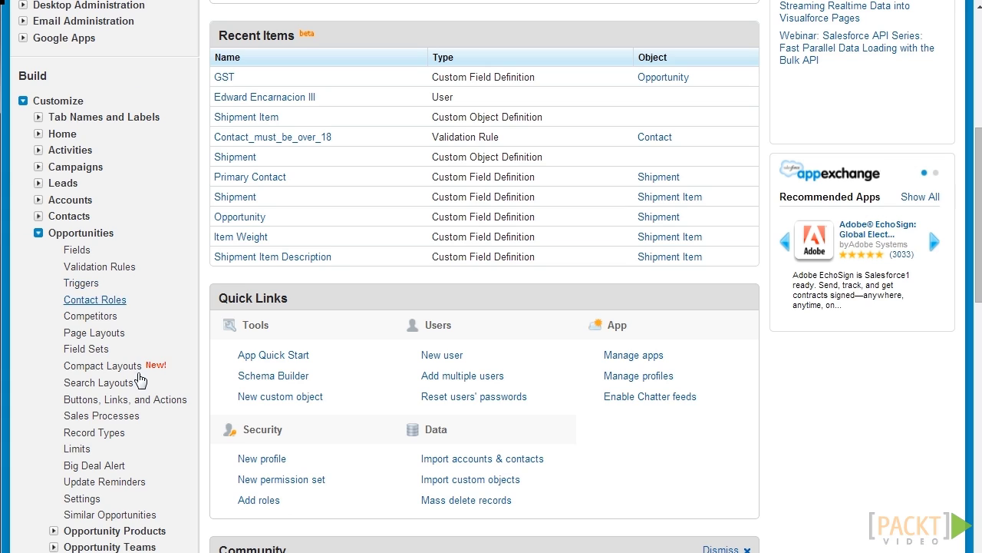
left_click(125, 416)
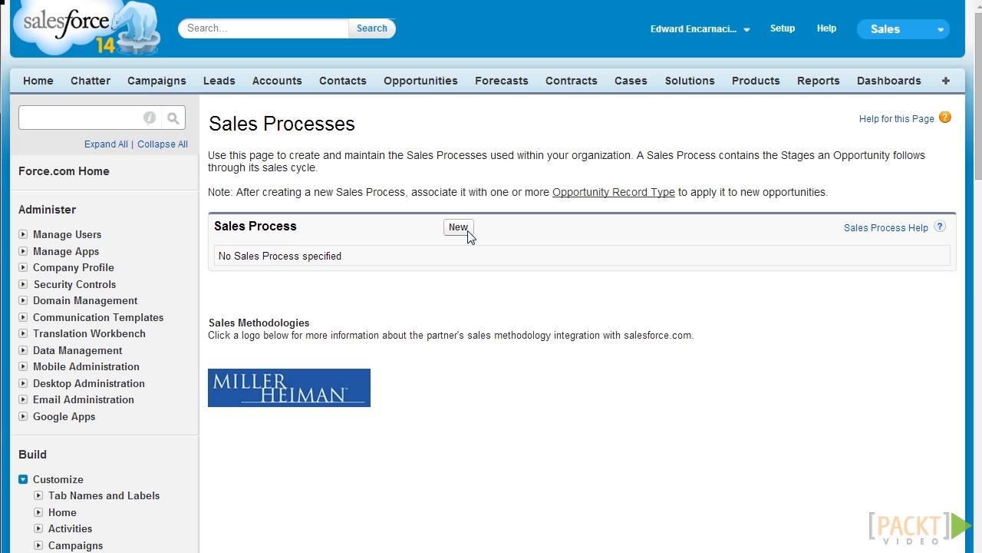
left_click(463, 228)
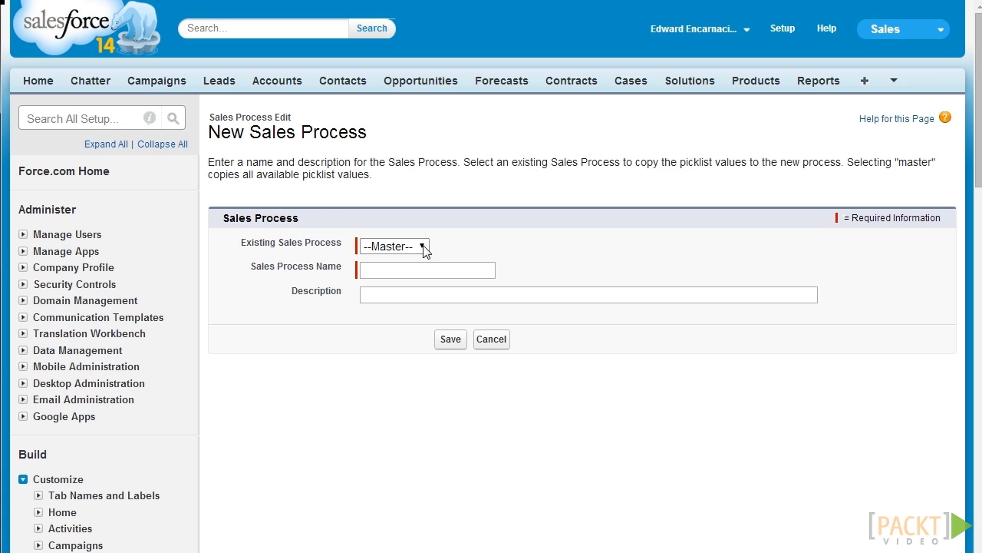
Name the sales process 'Digital Media', leave the description blank, and save it.
left_click(415, 268)
type("Digital Media")
key("Tab")
left_click(431, 270)
left_click(430, 295)
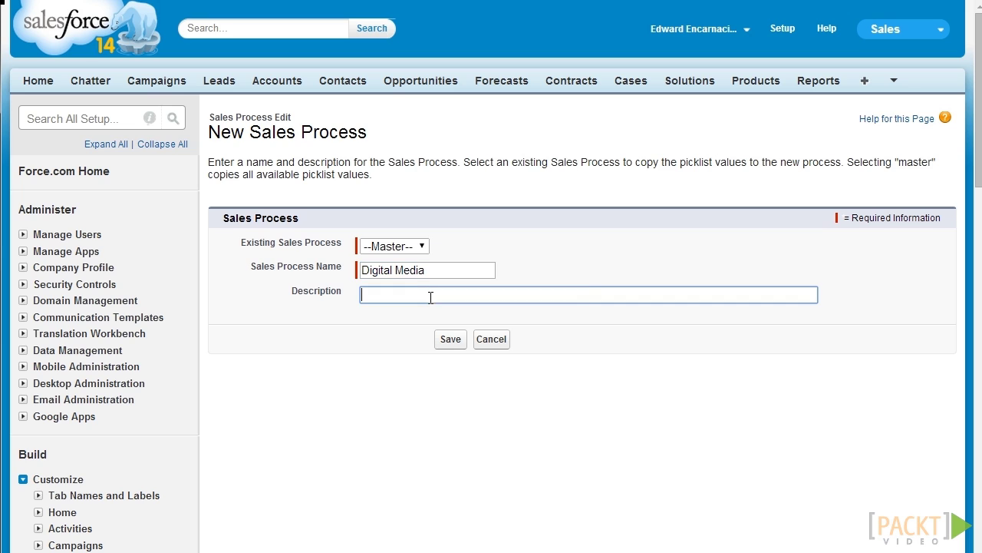
left_click(450, 343)
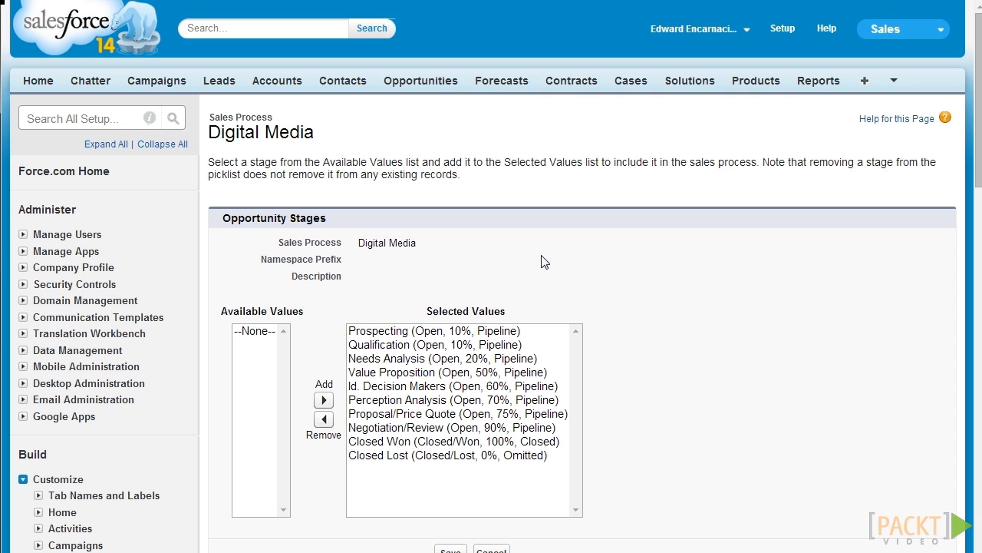
Clear all ten stages from the Digital Media selected values.
left_click(531, 332)
left_click(508, 456, "shift")
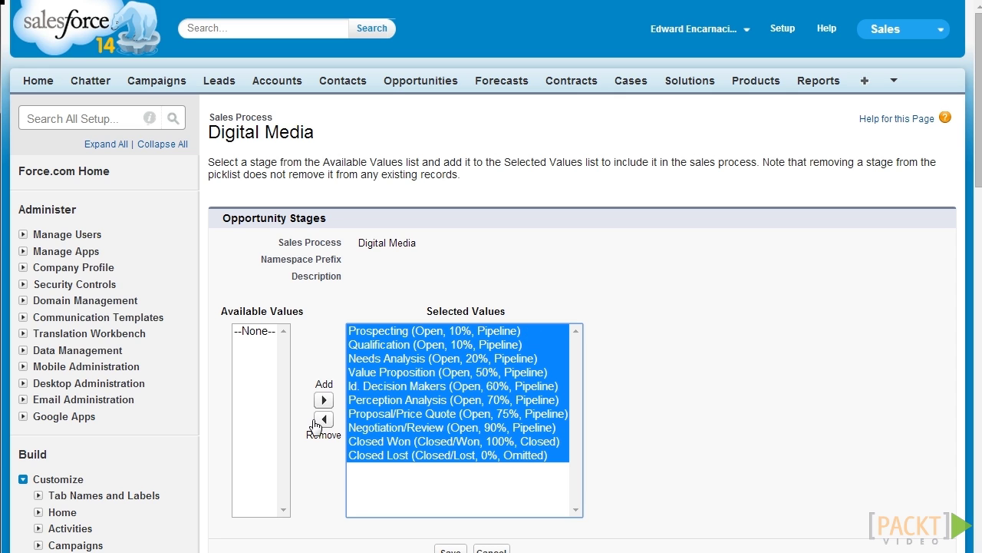
left_click(323, 419)
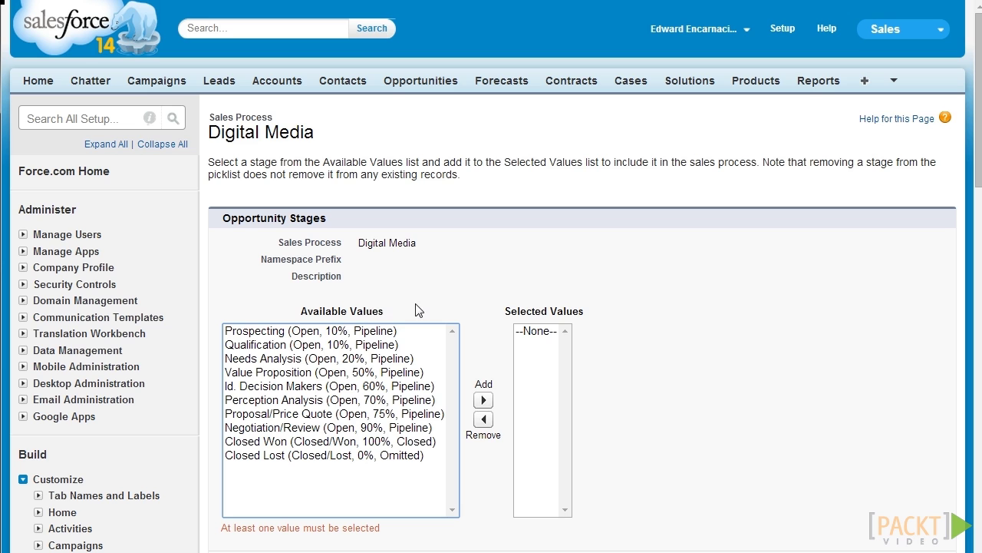
Add Prospecting, Qualification, Proposal/Price Quote, Closed Won and Closed Lost, then save.
left_click_drag(389, 326, 390, 349)
left_click(485, 401)
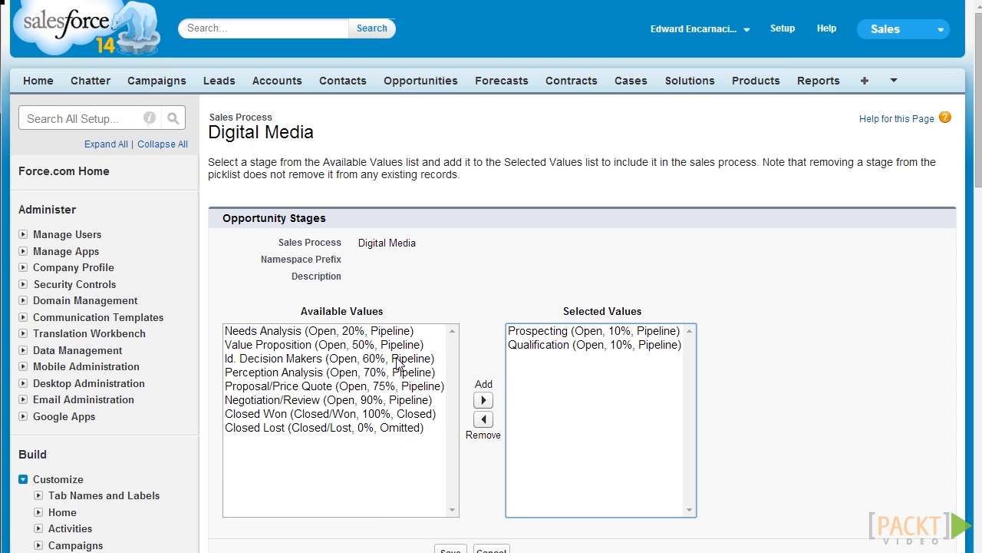
left_click(341, 387)
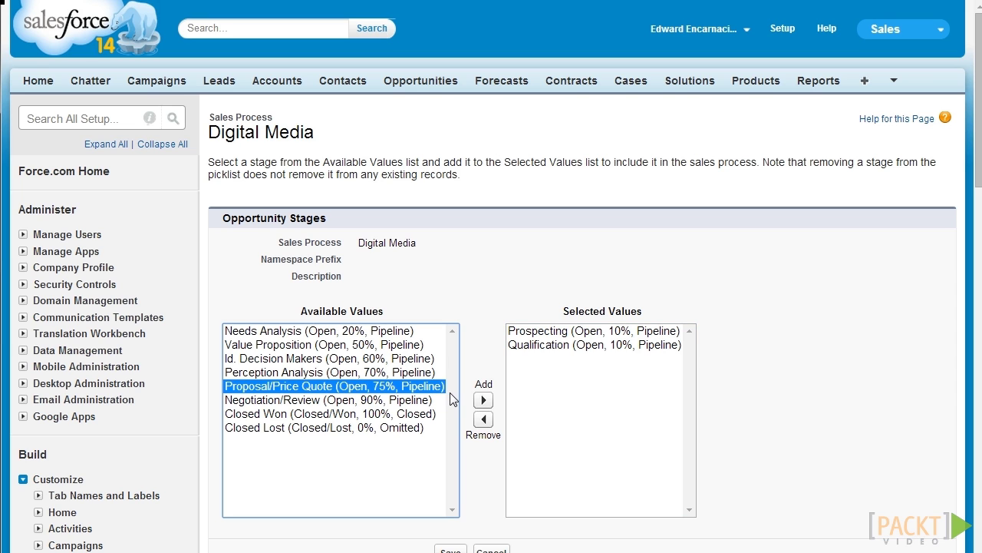
left_click(478, 400)
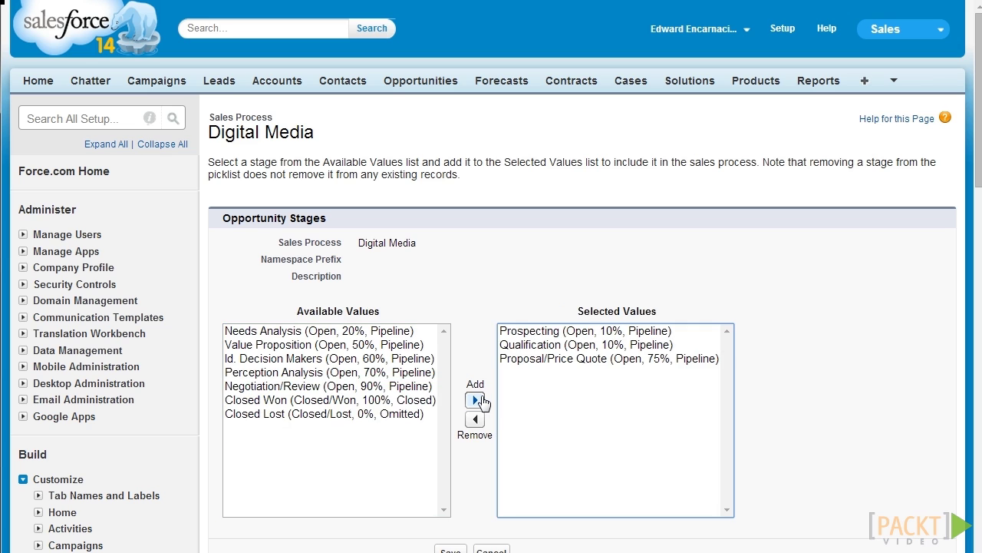
left_click(373, 402)
left_click(367, 420, "shift")
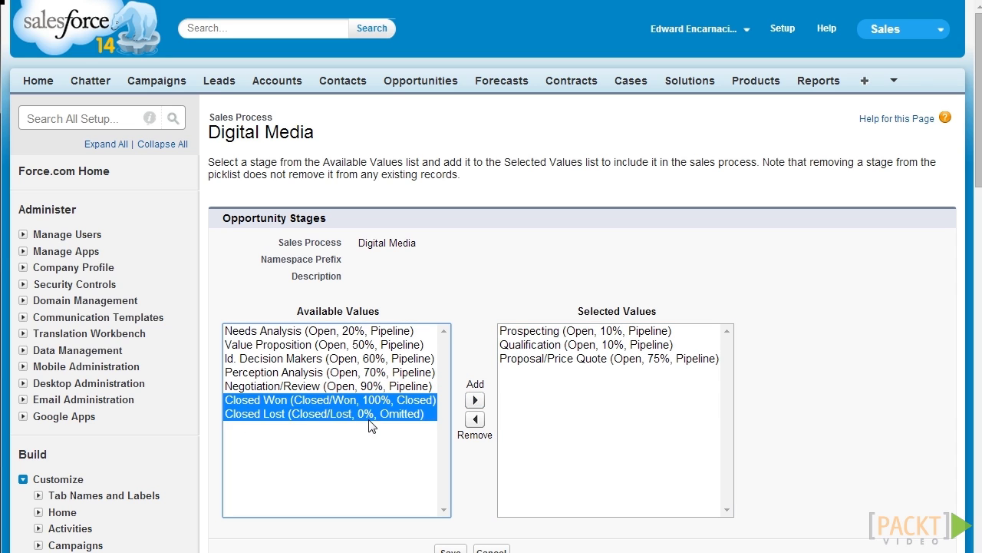
left_click(474, 399)
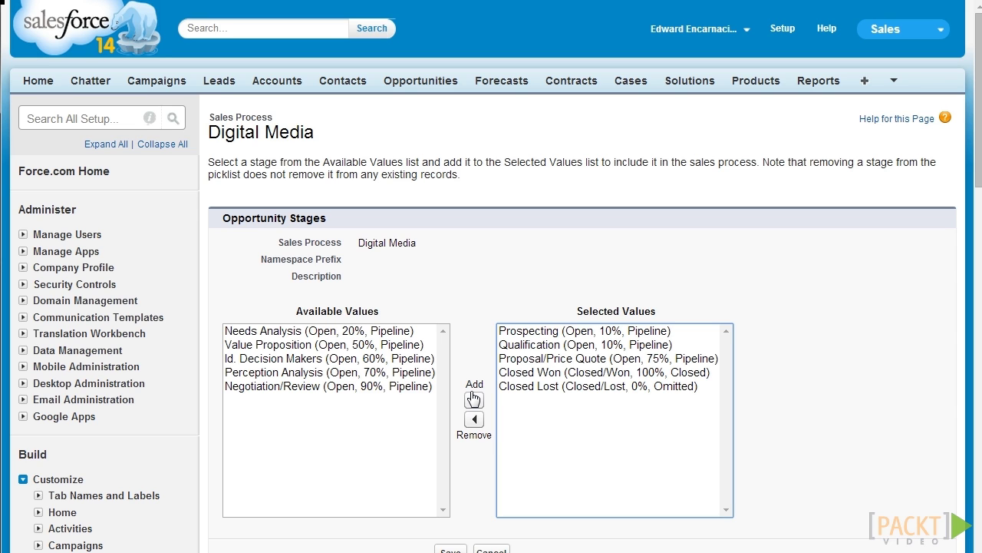
scroll(473, 399, "down", 1)
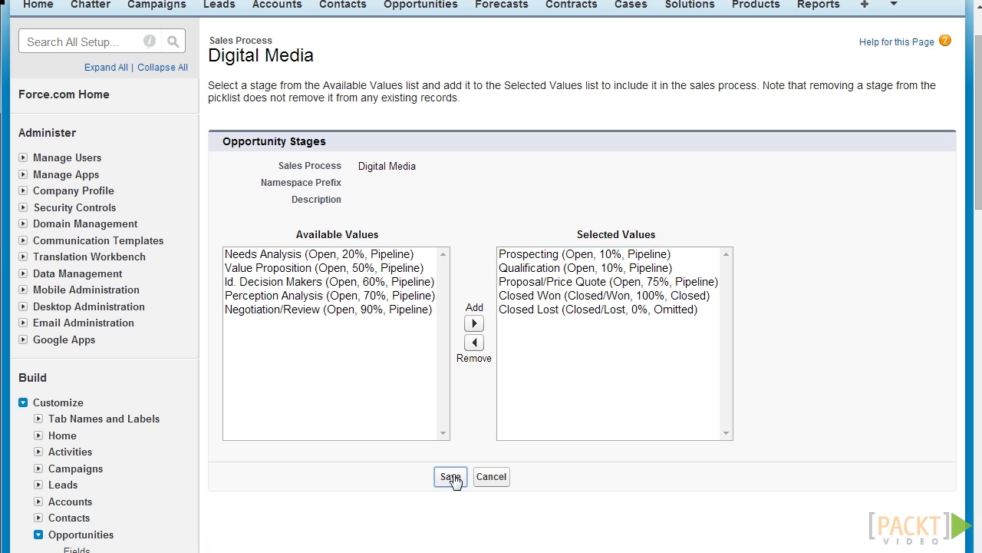
left_click(451, 477)
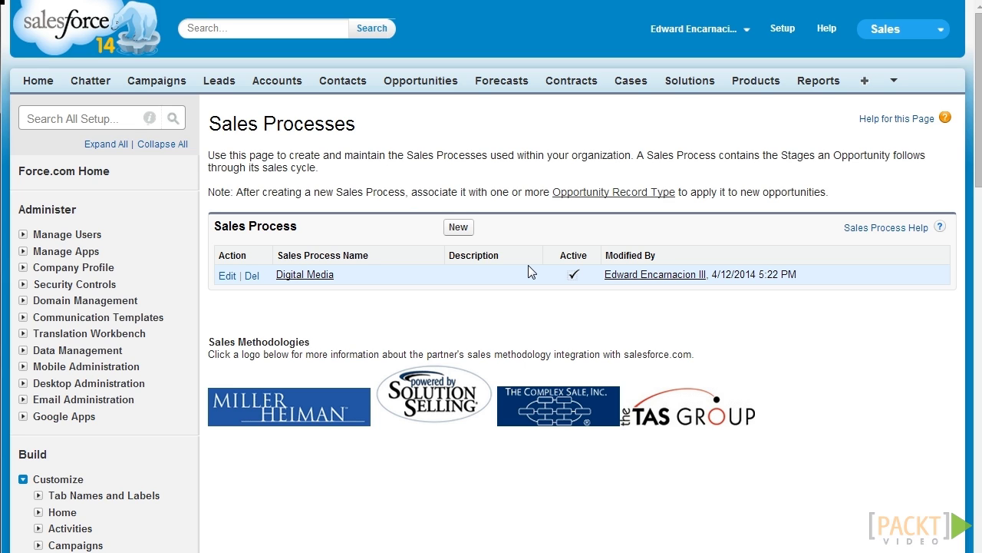
Open Opportunities > Record Types, which has no record types defined yet.
scroll(182, 320, "down", 3)
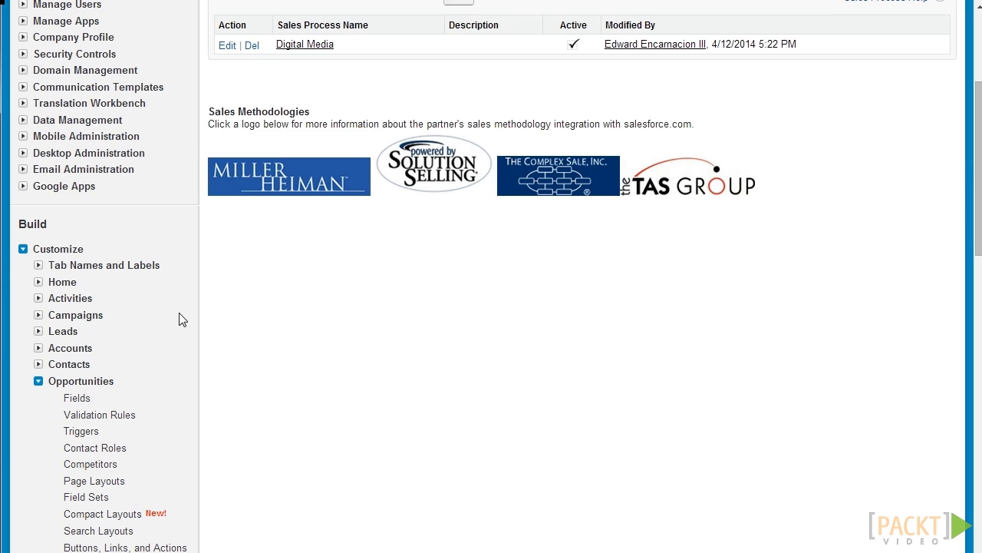
scroll(119, 391, "down", 1)
scroll(119, 411, "down", 1)
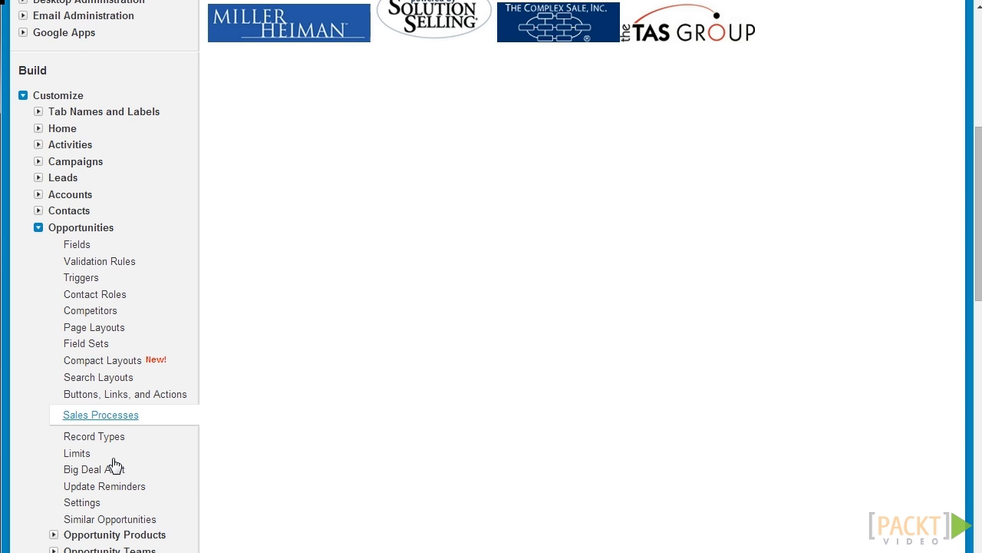
left_click(115, 439)
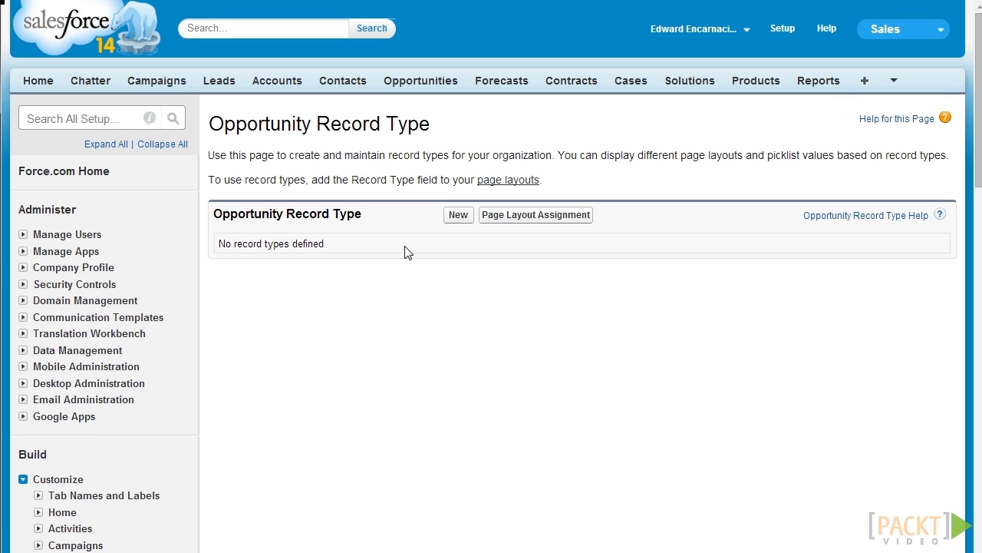
Create record type 'Digital Media Product' (name Digital_Media_Product) using the Digital Media sales process.
left_click(458, 215)
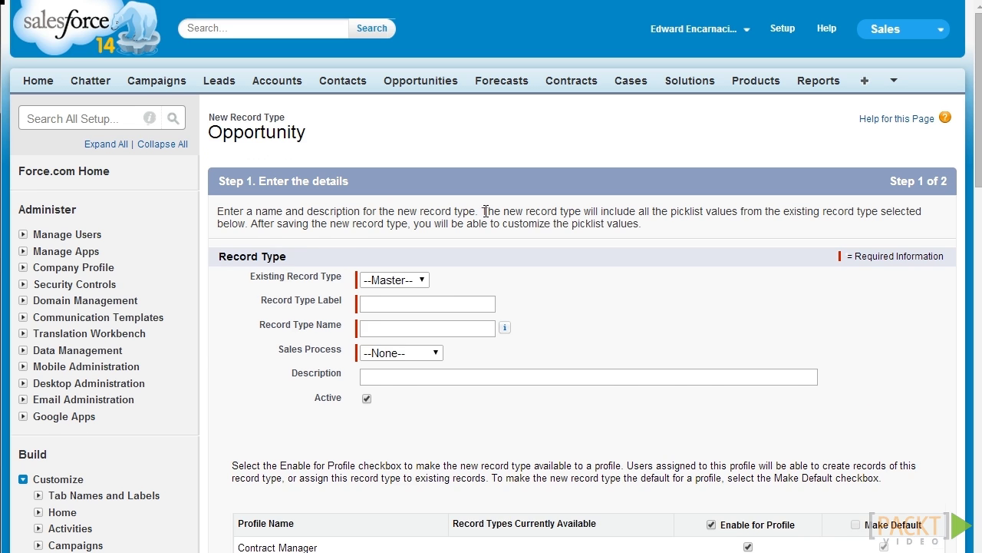
scroll(499, 159, "down", 1)
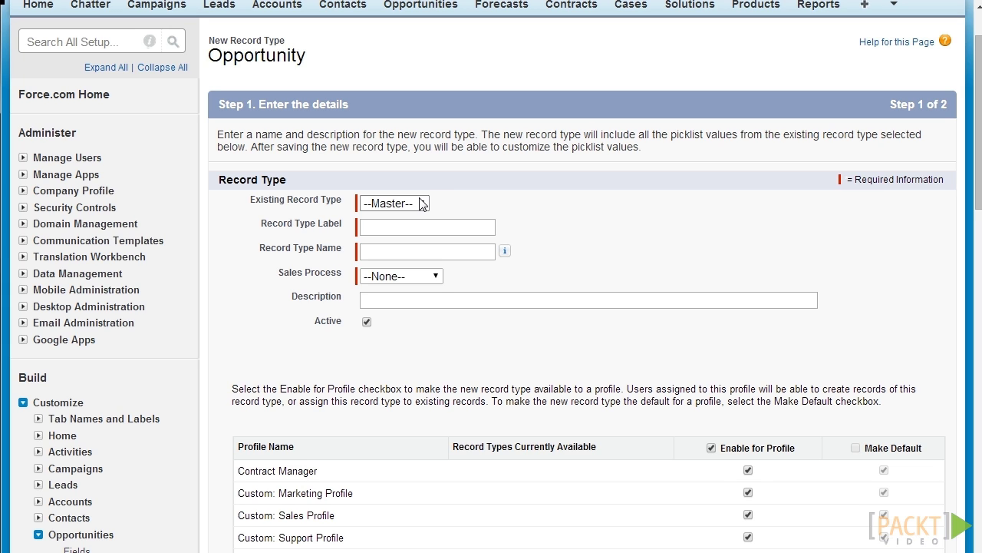
left_click(415, 224)
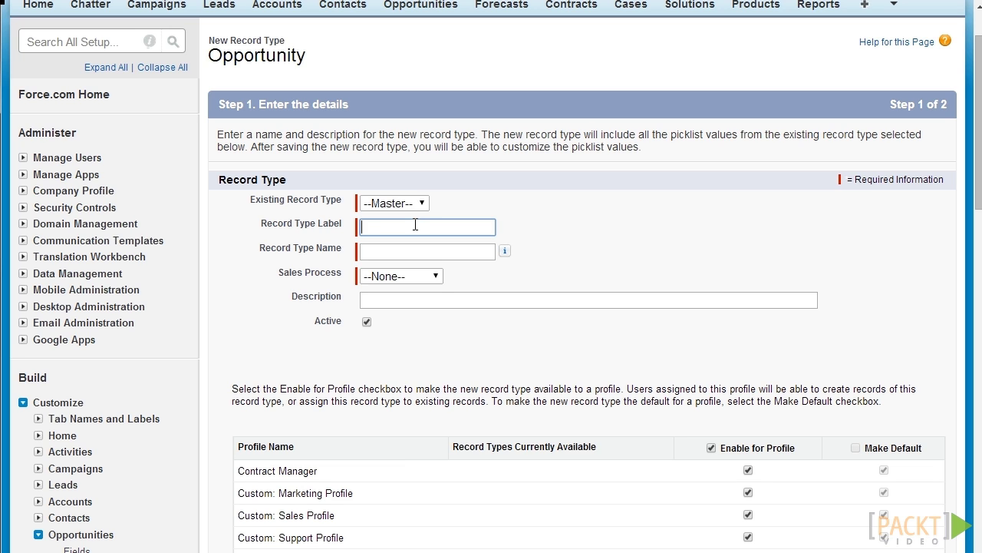
type("Digital Media Product")
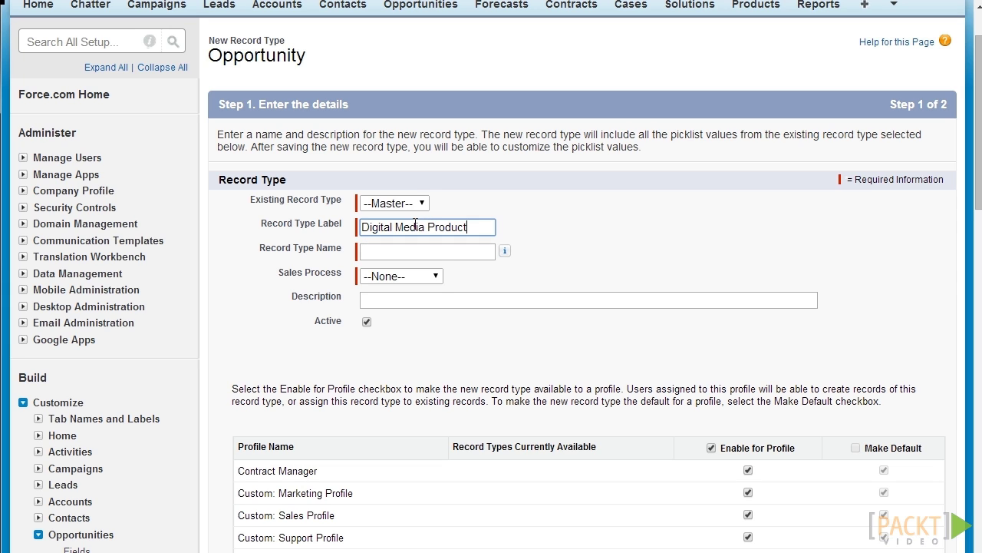
key("Tab")
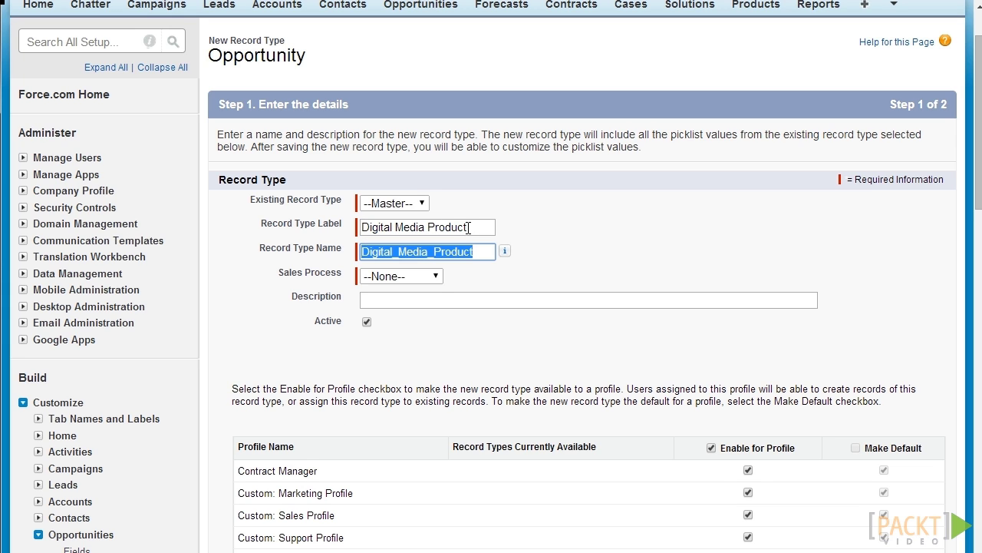
left_click(442, 275)
left_click(422, 302)
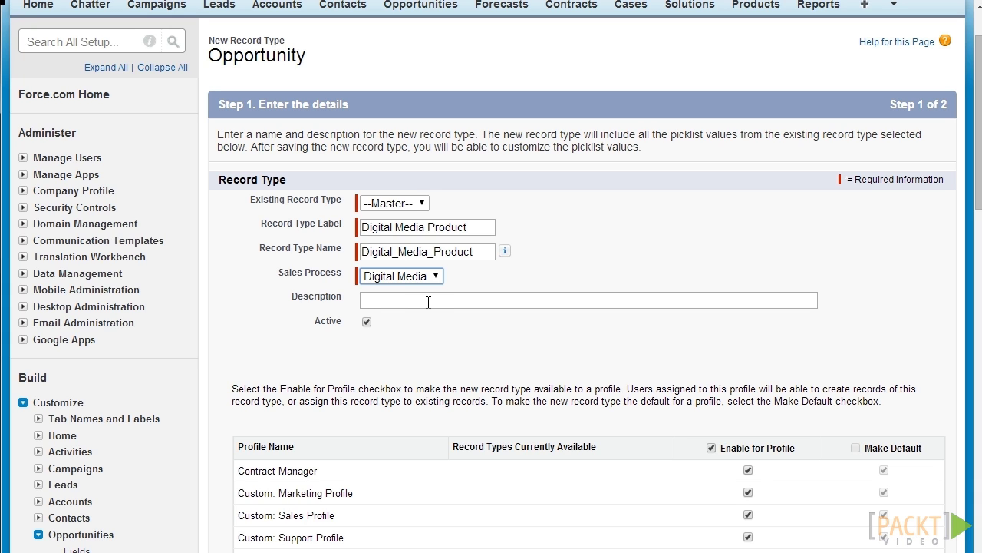
Describe it as 'Opportunity for digital media products like digital downloads and streaming services', keeping all profiles enabled.
left_click(479, 300)
scroll(480, 301, "down", 1)
type("O")
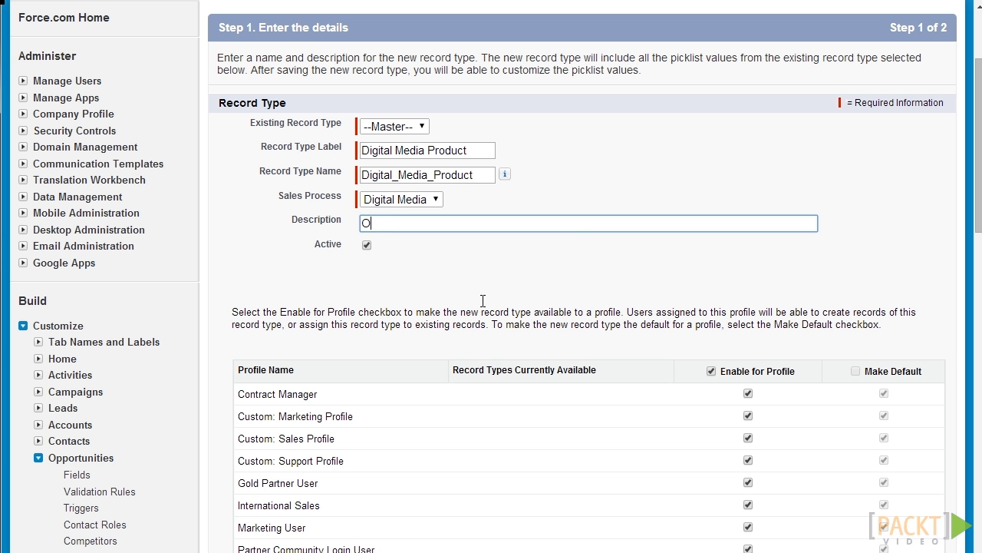
type("pportunity for digital")
type(" media prod")
type("ucts like")
type(" digital d")
type("ownl")
type("a")
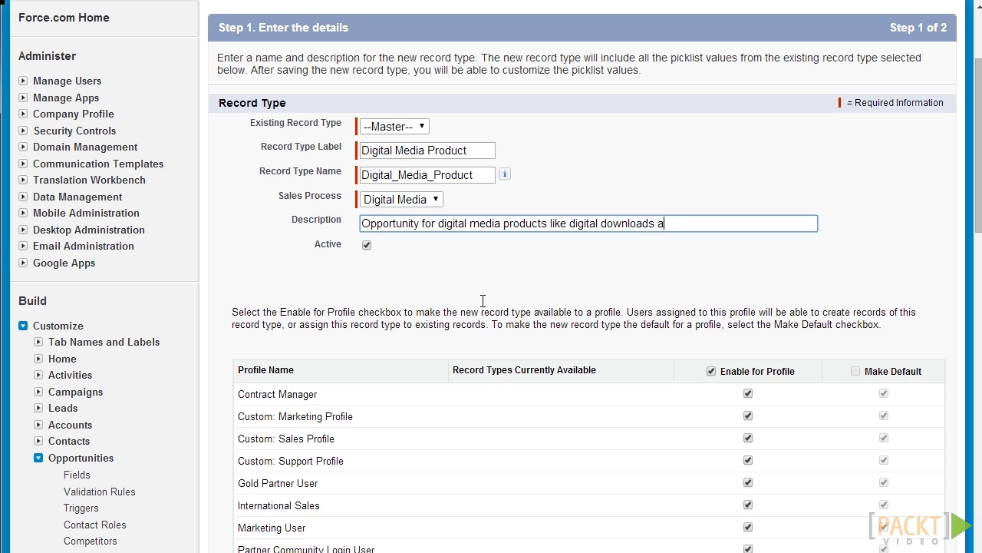
type("nd streaming services")
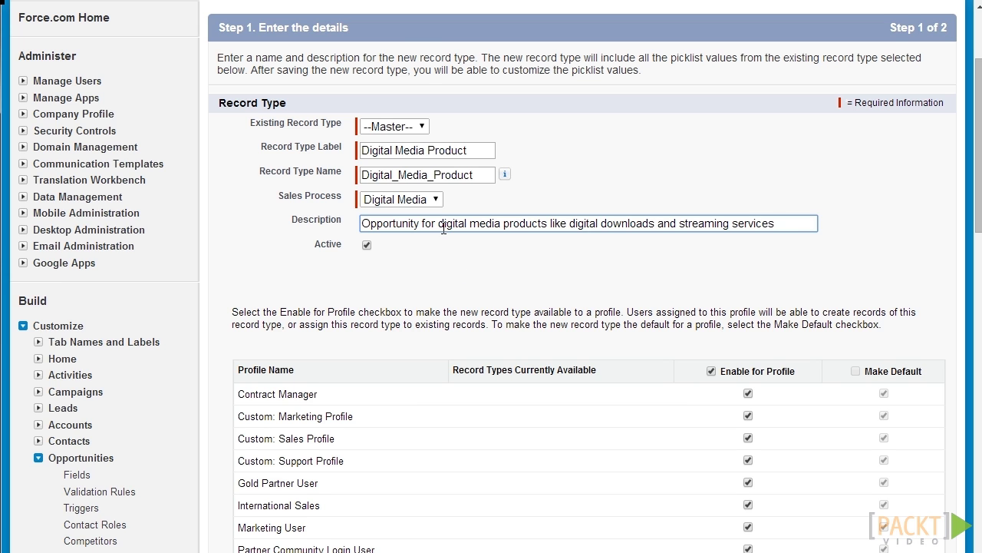
scroll(442, 224, "down", 1)
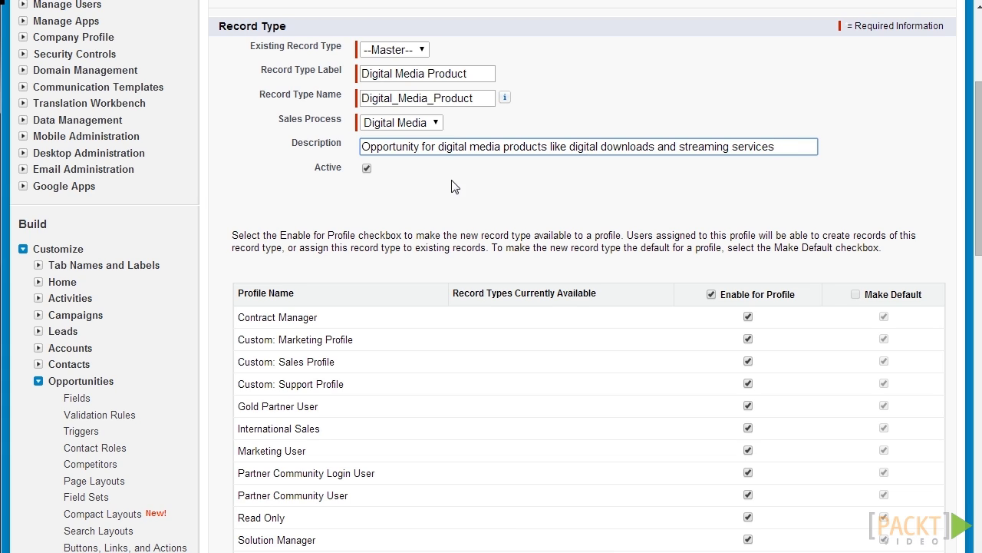
scroll(683, 204, "down", 1)
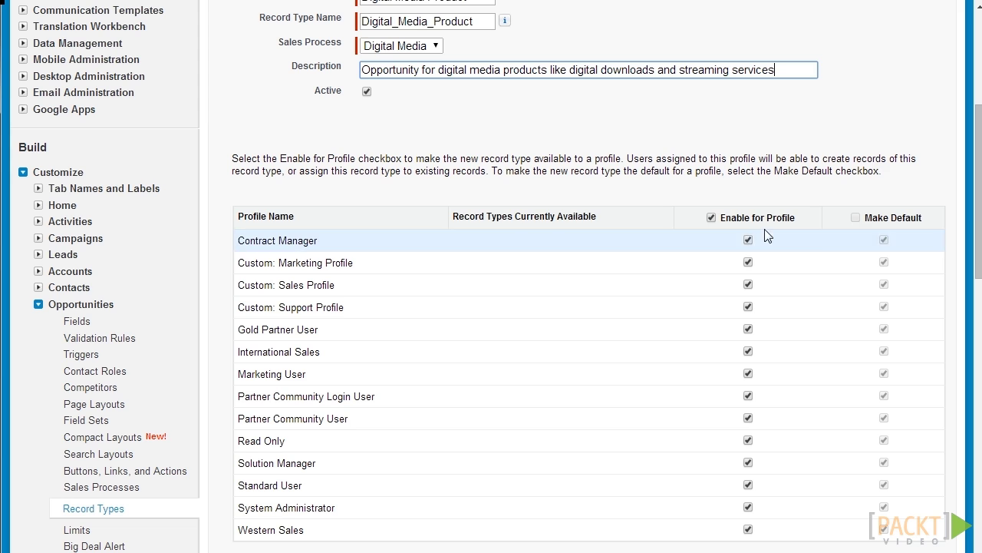
scroll(760, 208, "down", 2)
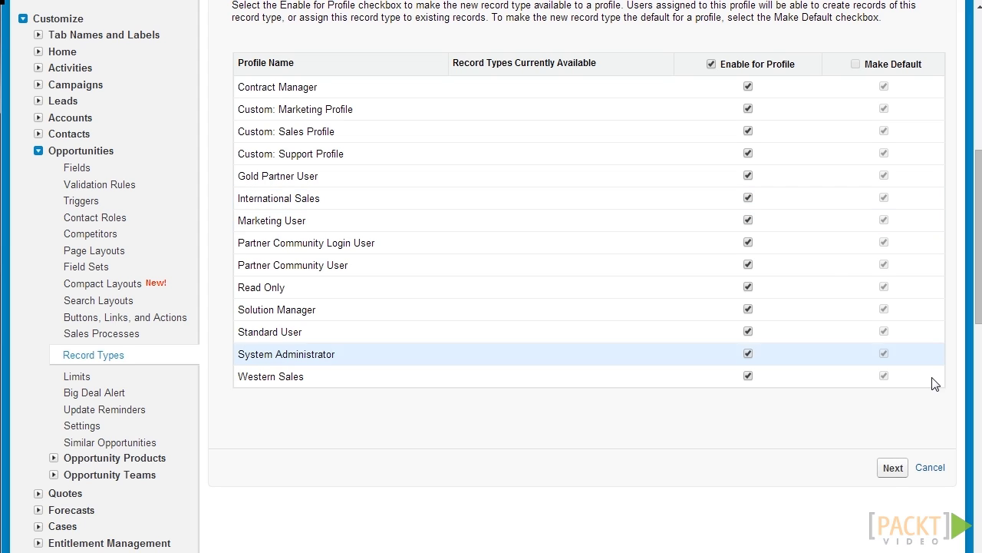
left_click(893, 468)
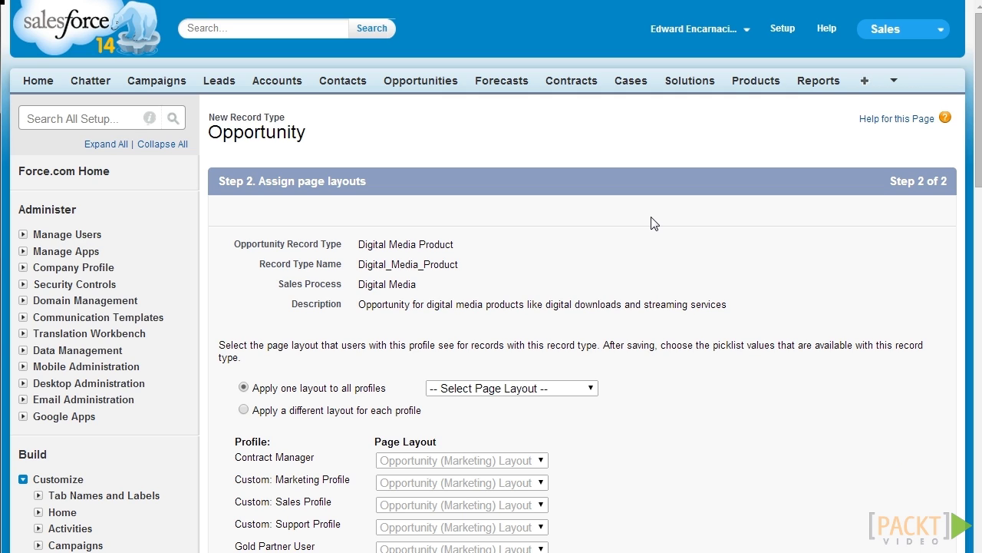
Assign Opportunity (Marketing) Layout per profile and save the Digital Media Product record type.
scroll(565, 242, "down", 2)
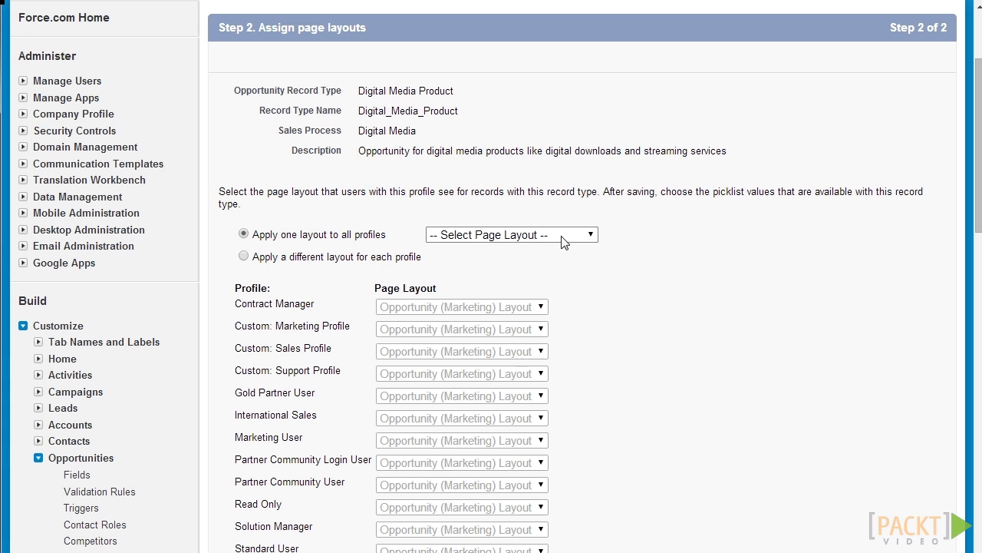
left_click(346, 260)
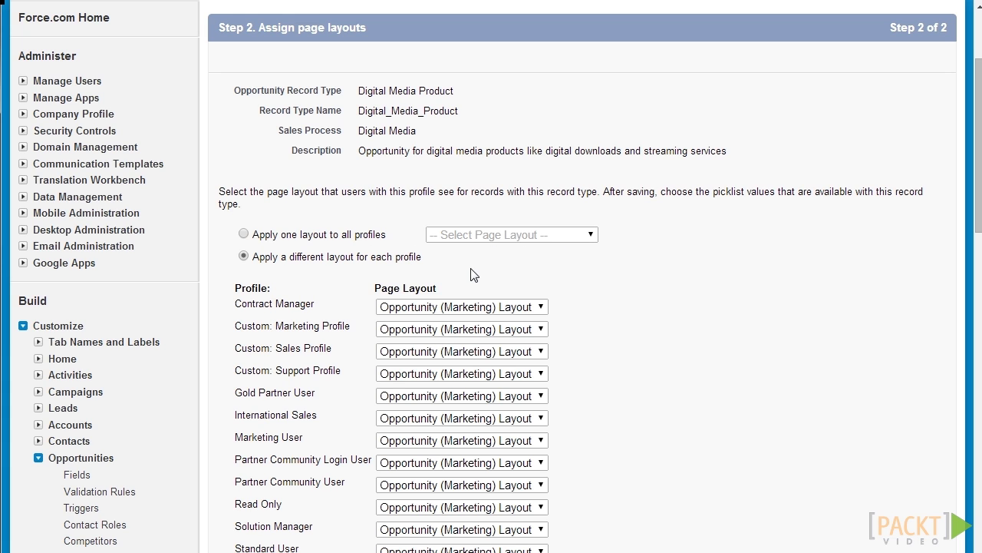
scroll(535, 275, "down", 1)
scroll(535, 275, "down", 2)
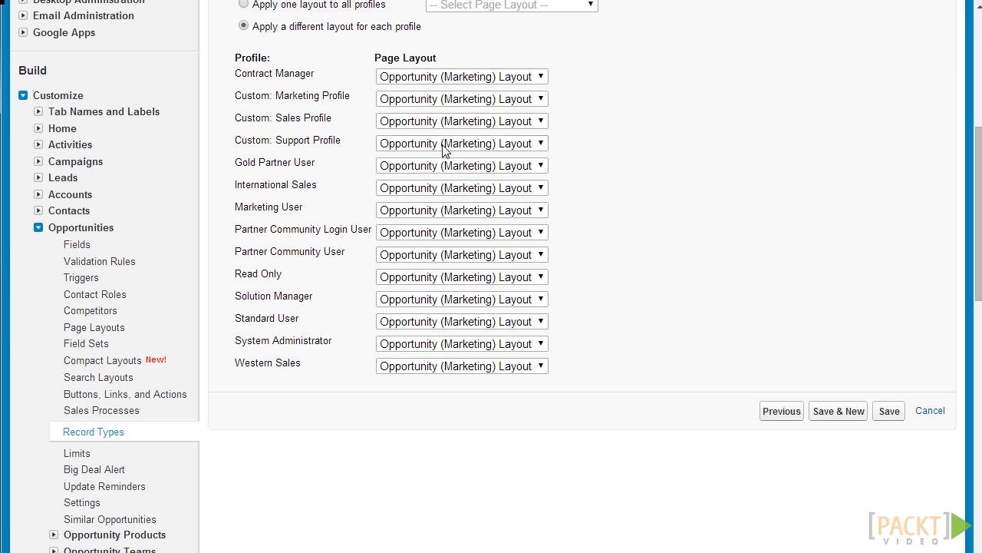
scroll(442, 149, "up", 3)
scroll(774, 294, "down", 3)
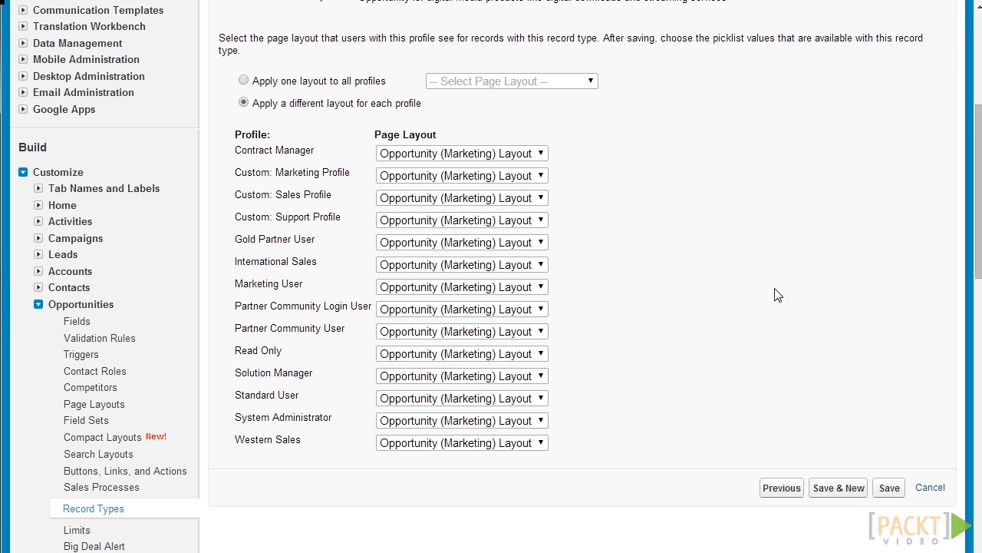
scroll(845, 368, "down", 1)
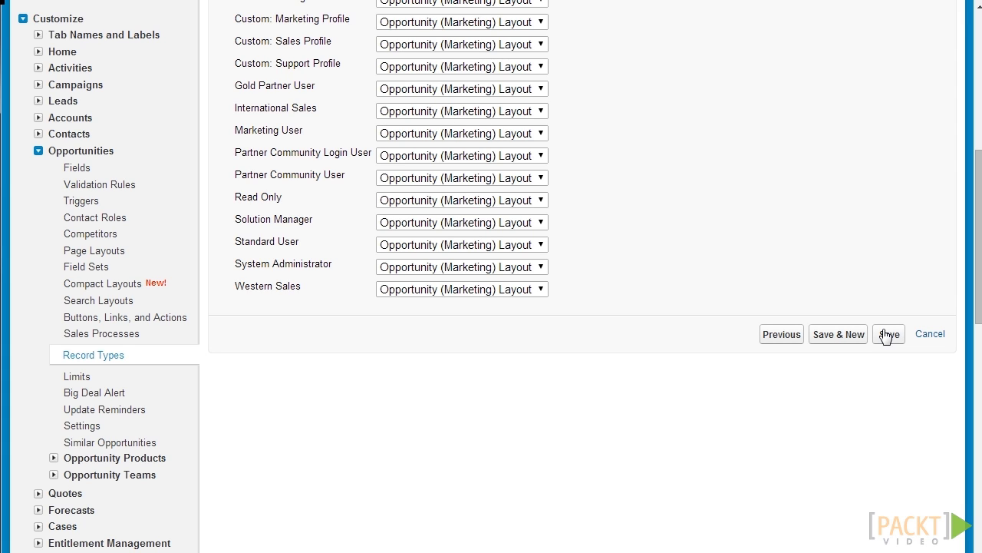
left_click(887, 335)
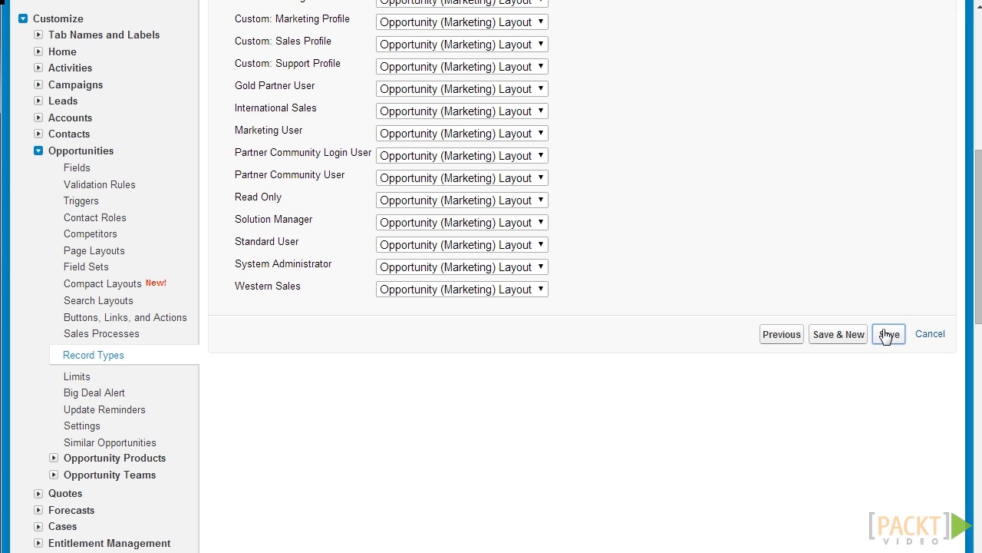